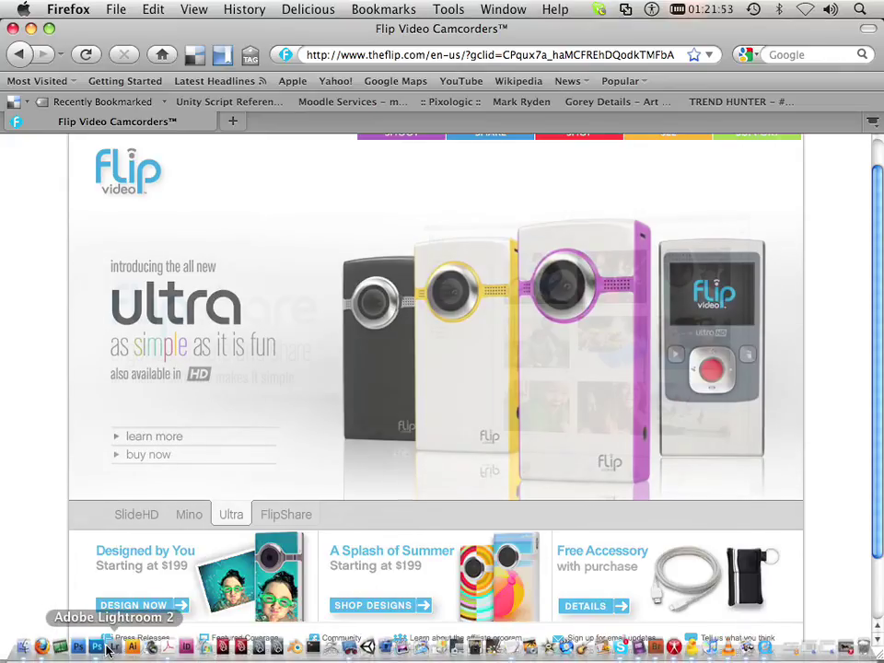
# Bring Photoshop forward and open the Flip clip VID00001.MP4 as a video document.
pyautogui.click(95, 648)
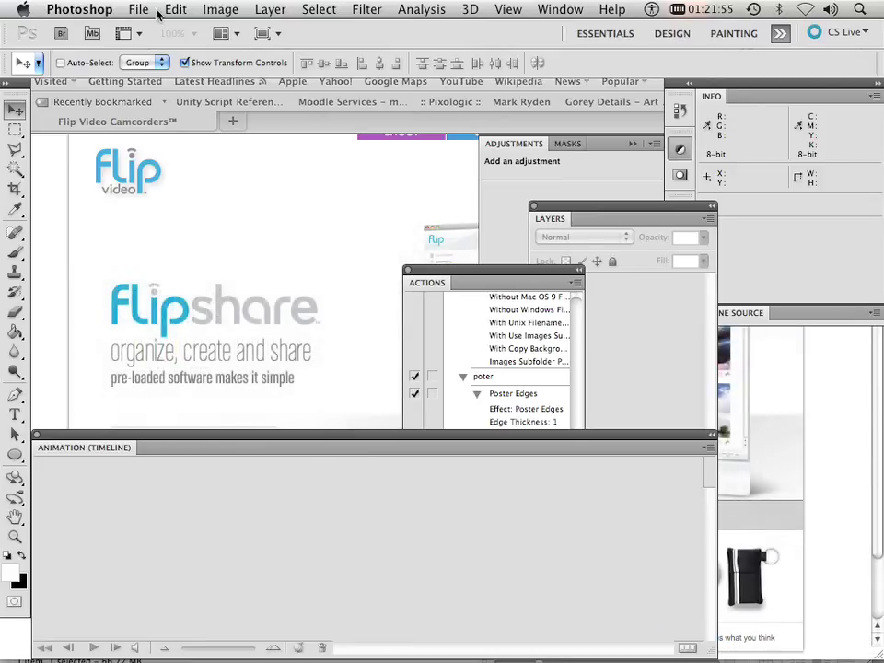
pyautogui.click(141, 10)
pyautogui.click(148, 44)
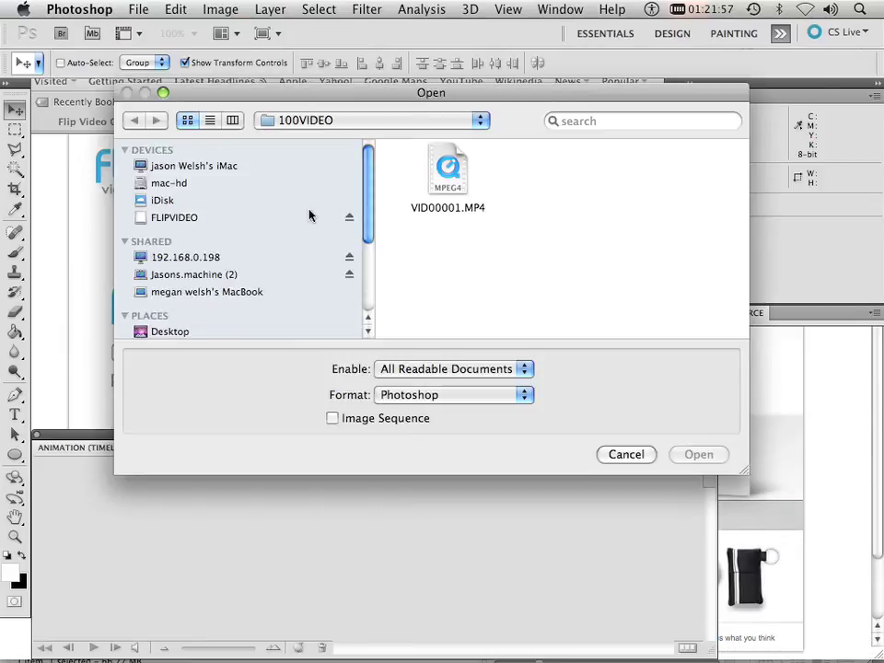
pyautogui.doubleClick(447, 173)
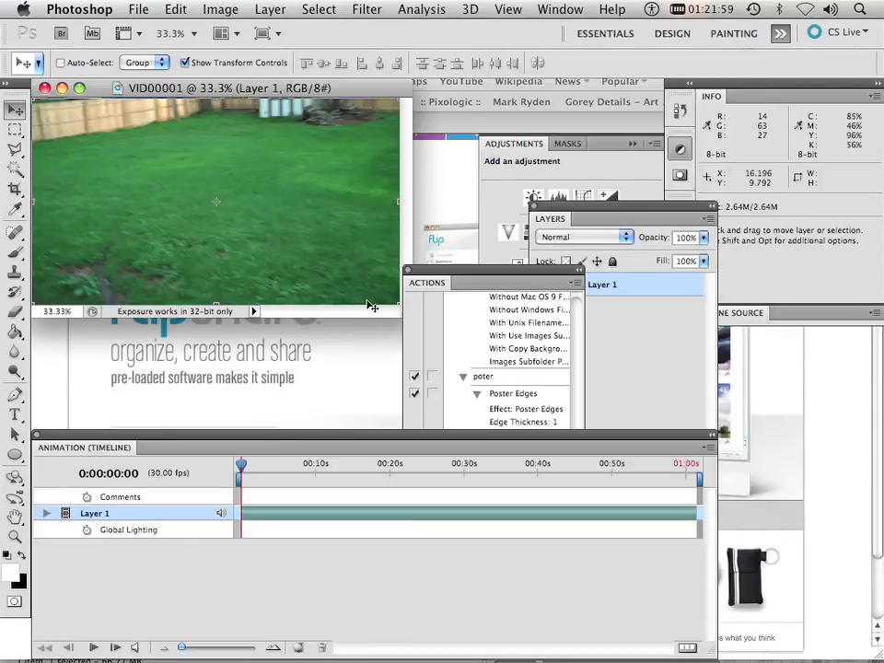
# Move the Actions panel aside, enlarge the document window, and scrub to about 25 seconds.
pyautogui.moveTo(447, 276); pyautogui.dragTo(632, 290)
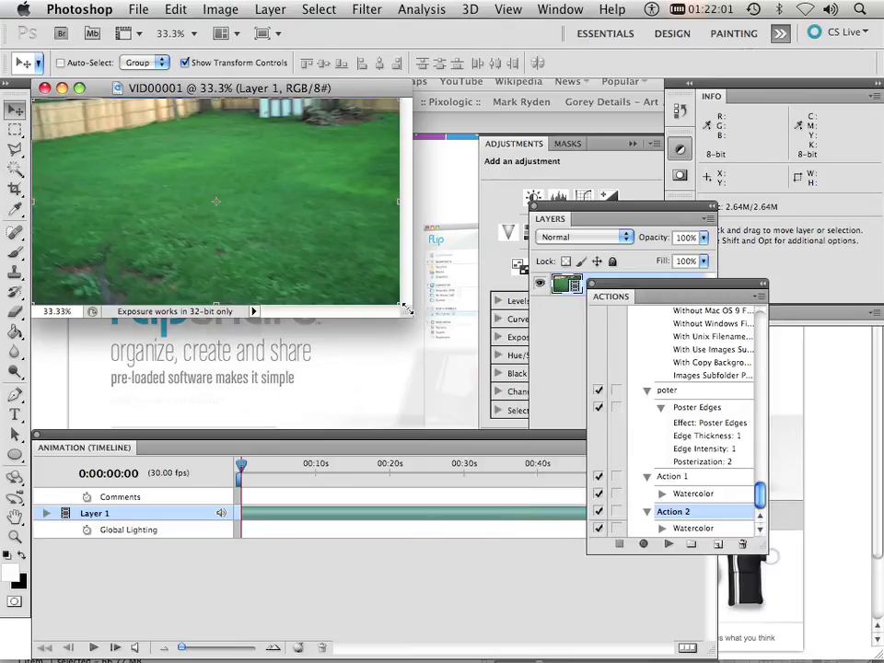
pyautogui.moveTo(397, 314); pyautogui.dragTo(533, 533)
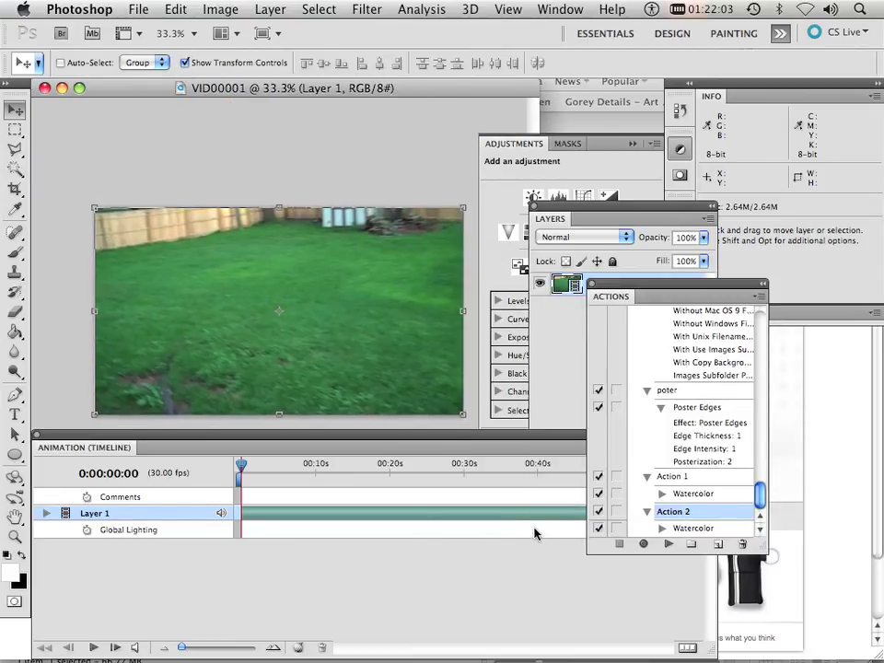
pyautogui.moveTo(241, 469); pyautogui.dragTo(426, 465)
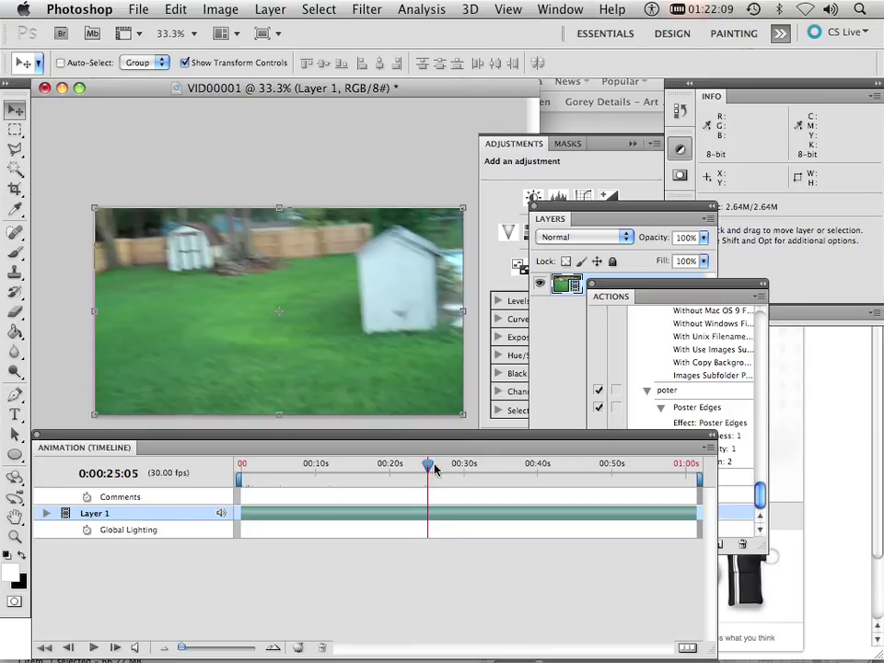
# Trim the video layer's start to about 0:00:32:11.
pyautogui.moveTo(435, 468); pyautogui.dragTo(481, 472)
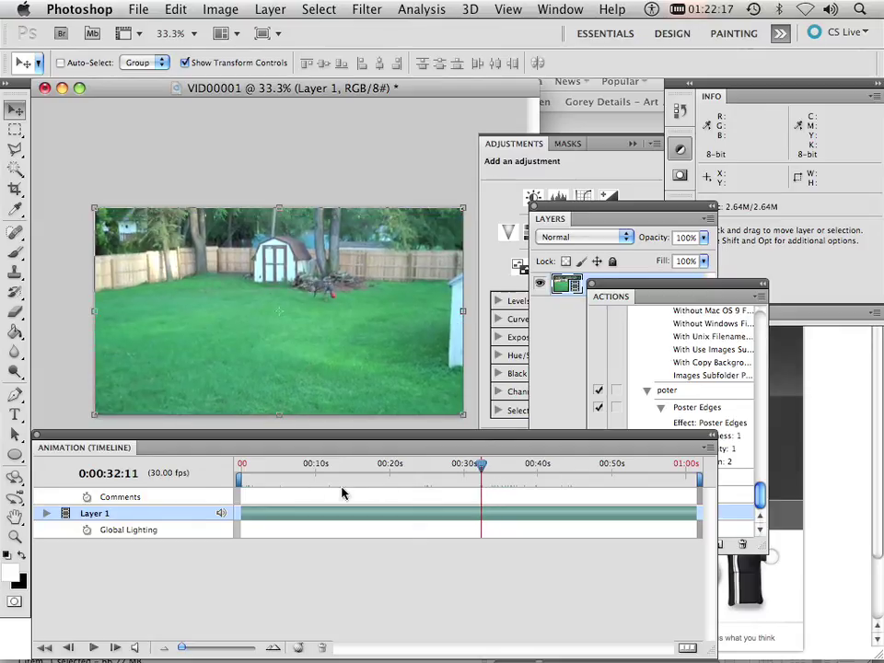
pyautogui.click(704, 452)
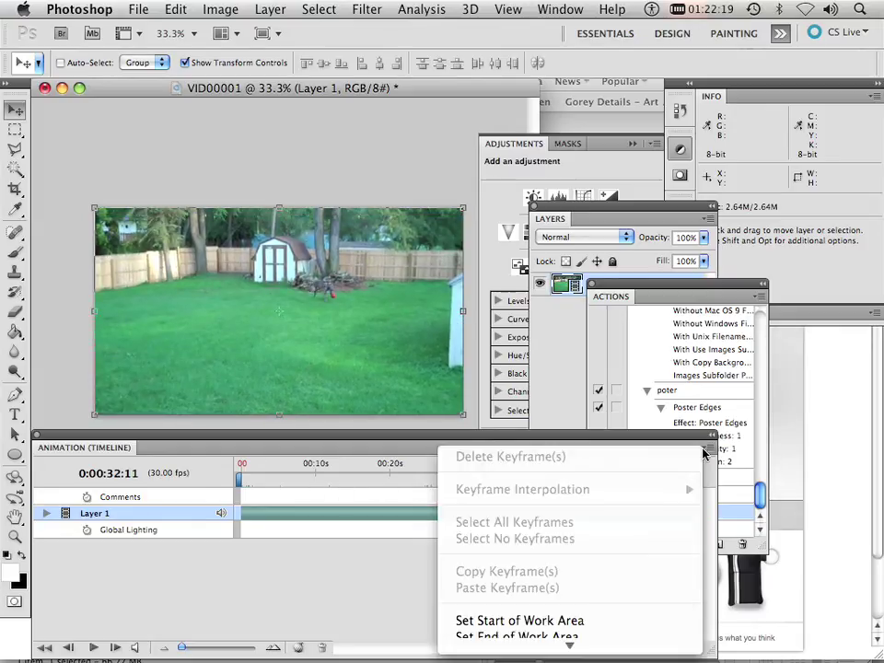
pyautogui.scroll(-10, 644, 477)
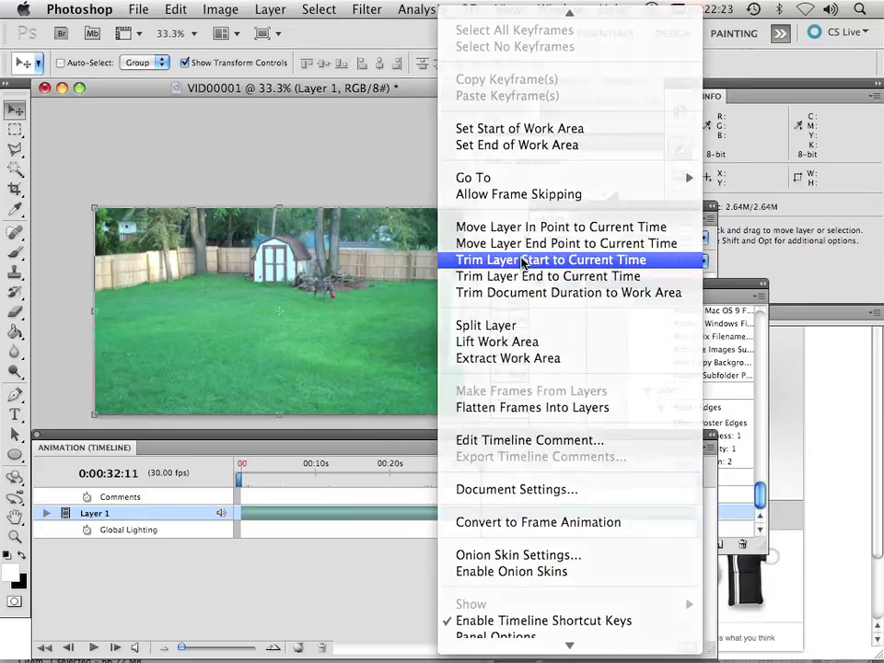
pyautogui.click(523, 261)
# Trim the layer's end to about 0:00:39:04, on the dog with the red ball.
pyautogui.moveTo(491, 471); pyautogui.dragTo(532, 472)
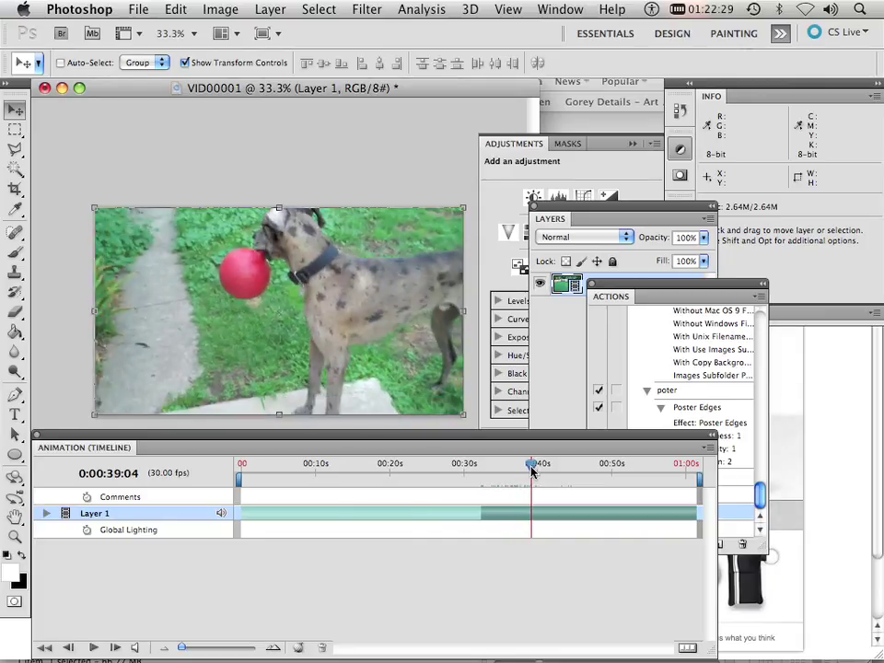
pyautogui.click(708, 453)
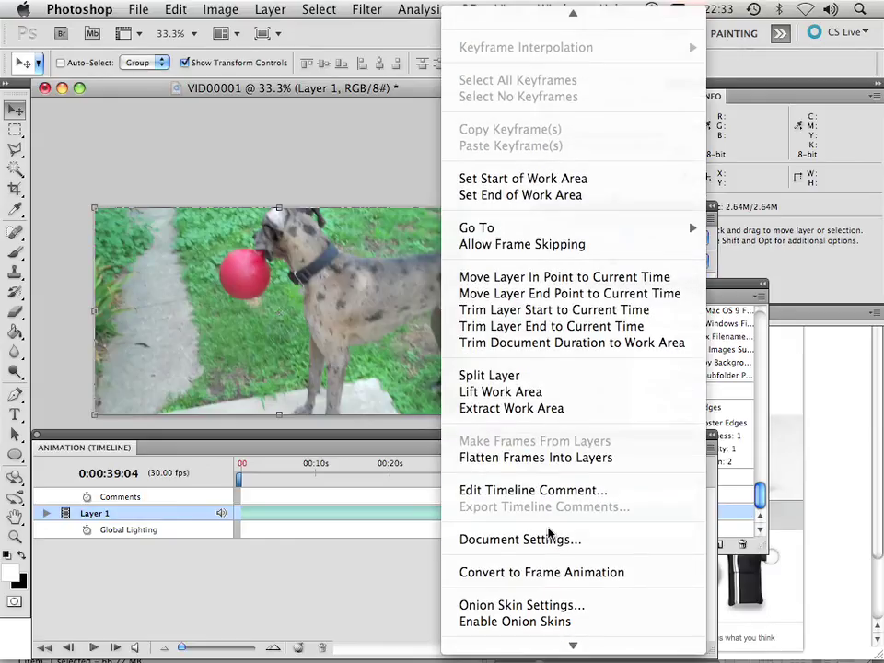
pyautogui.click(569, 327)
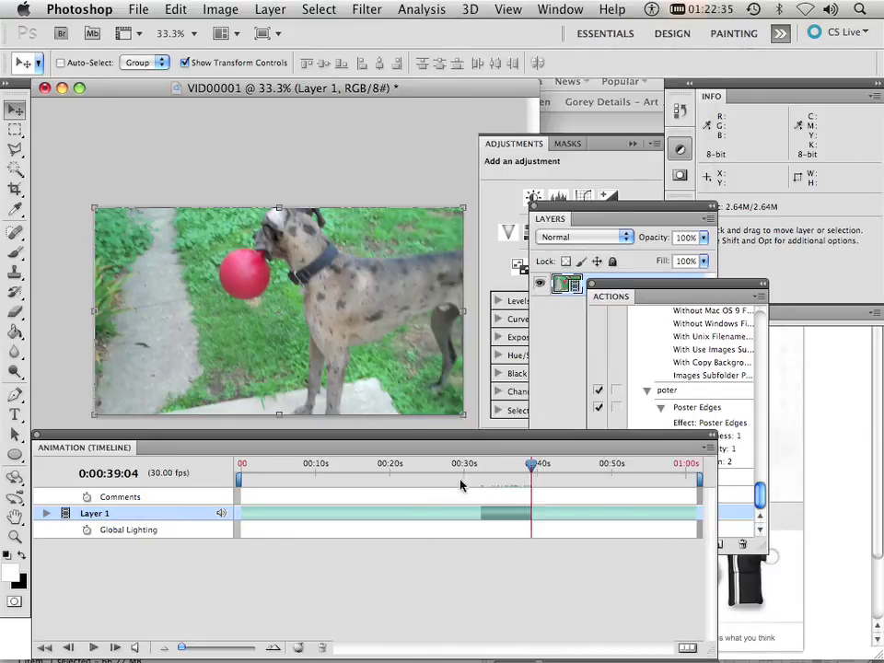
# Move the trimmed clip to 0:00, shorten the work area to about 7 seconds, and preview playback.
pyautogui.moveTo(513, 515); pyautogui.dragTo(273, 519)
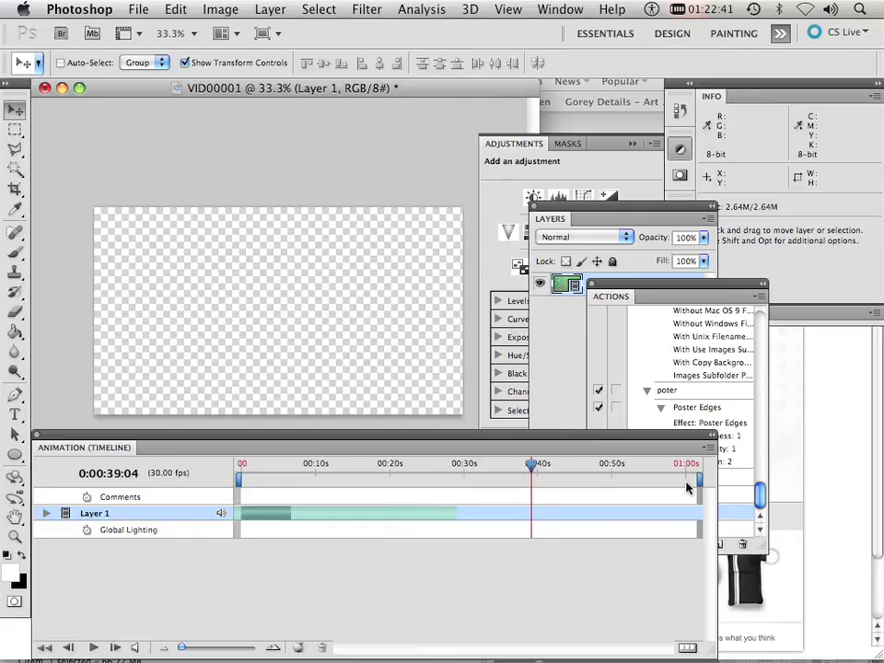
pyautogui.moveTo(700, 480); pyautogui.dragTo(291, 483)
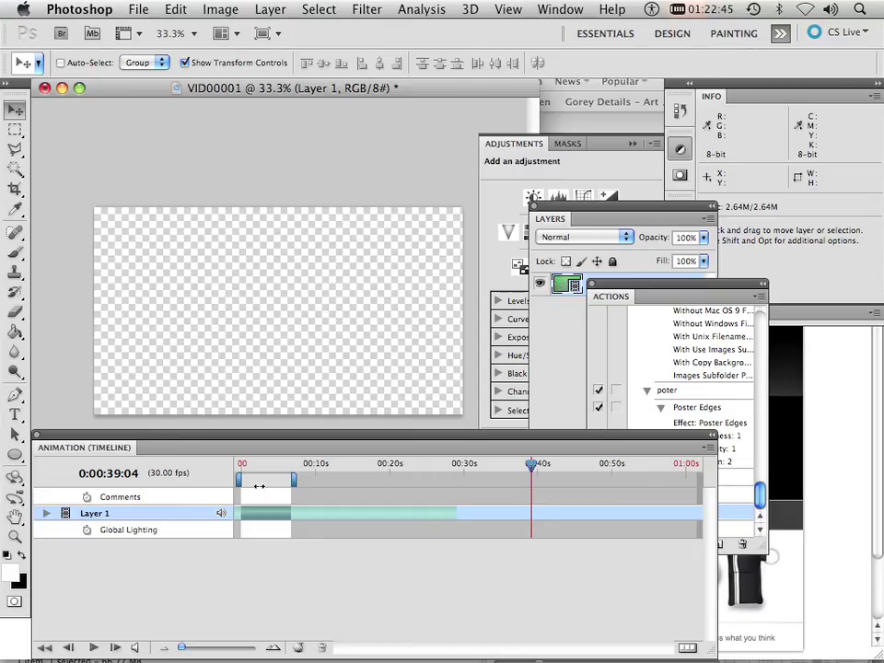
pyautogui.press('space')
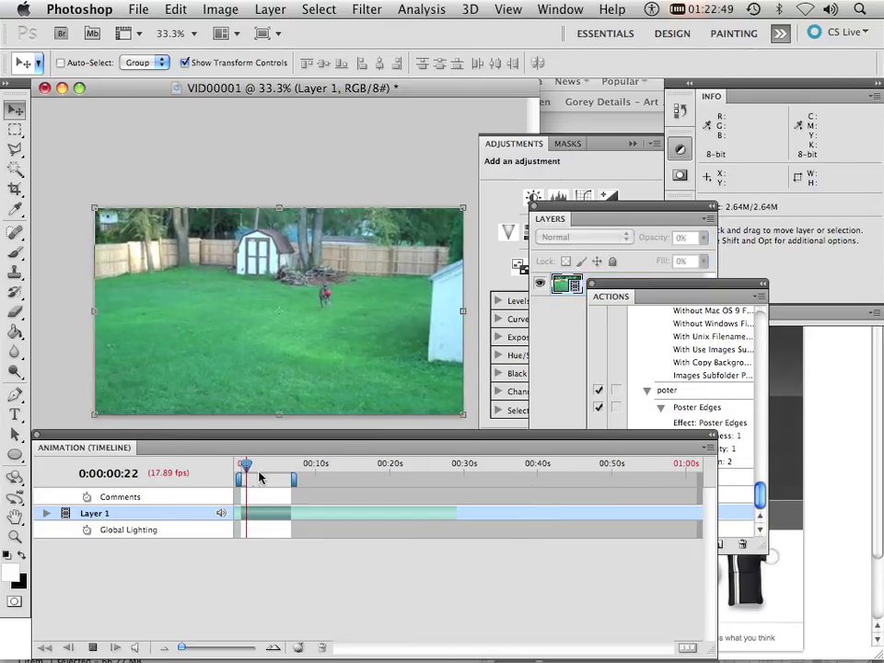
pyautogui.press('space')
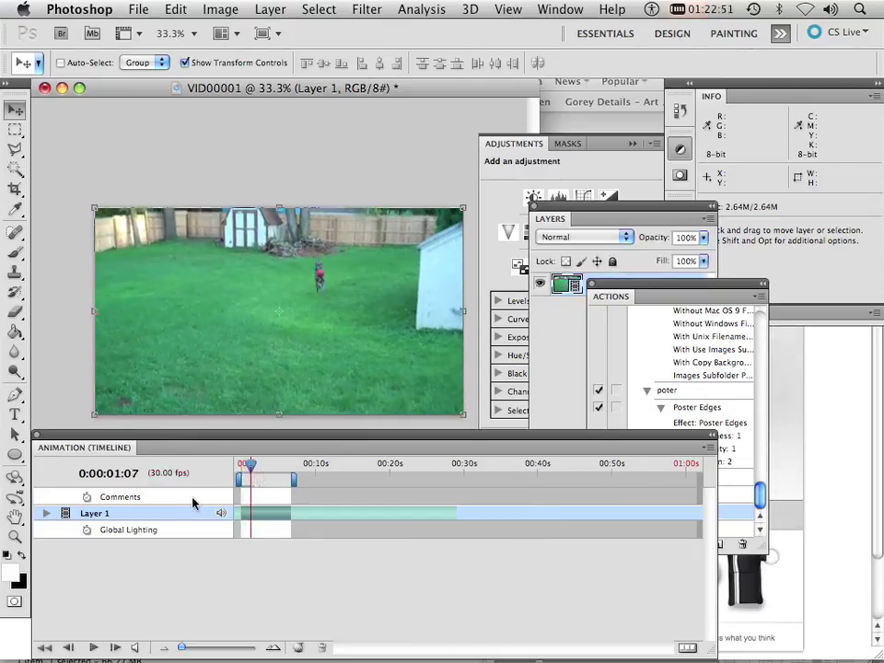
# Add a 'Jude' text title near the lower left of the first frame and preview it playing.
pyautogui.moveTo(252, 466); pyautogui.dragTo(199, 471)
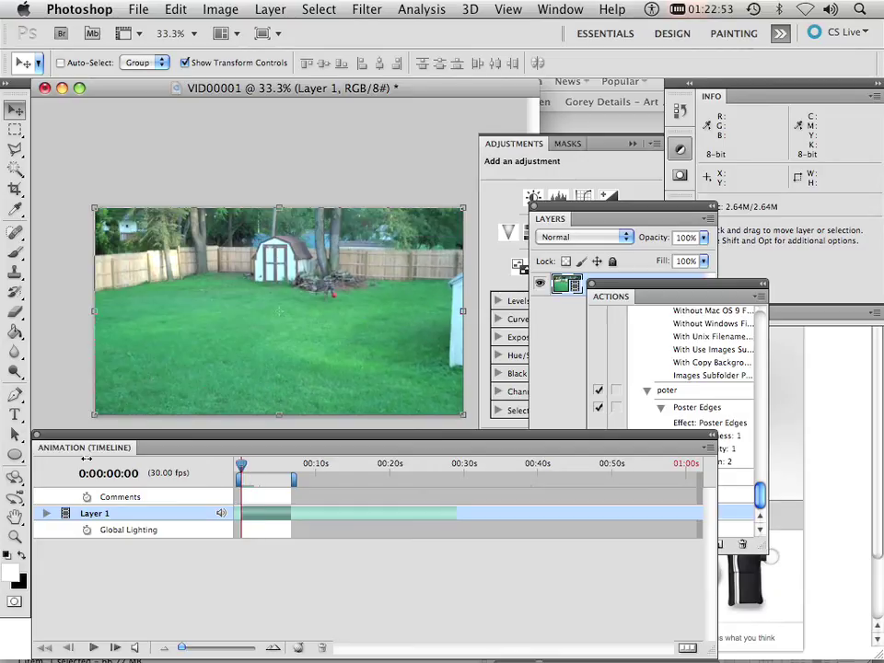
pyautogui.press('t')
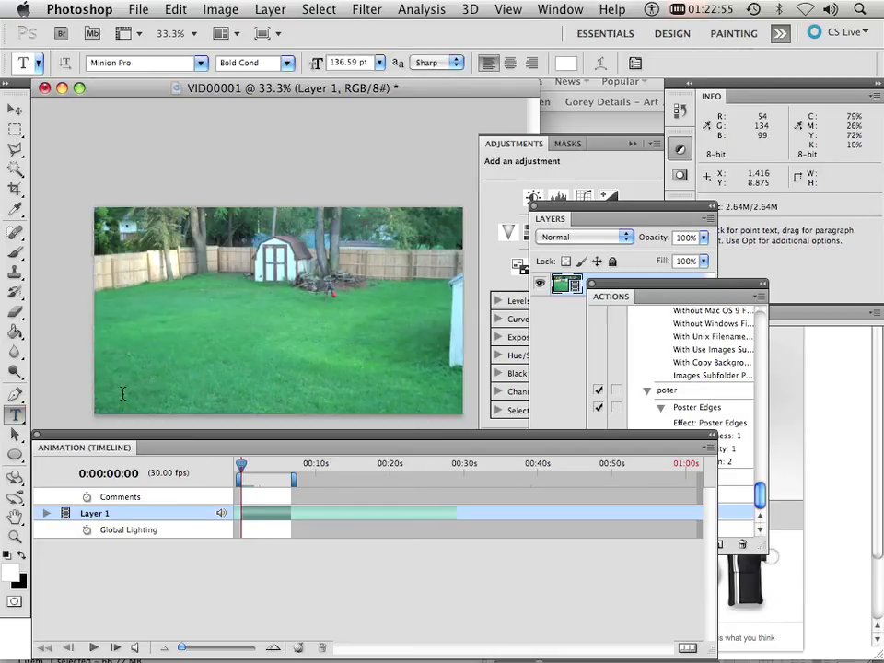
pyautogui.click(122, 393)
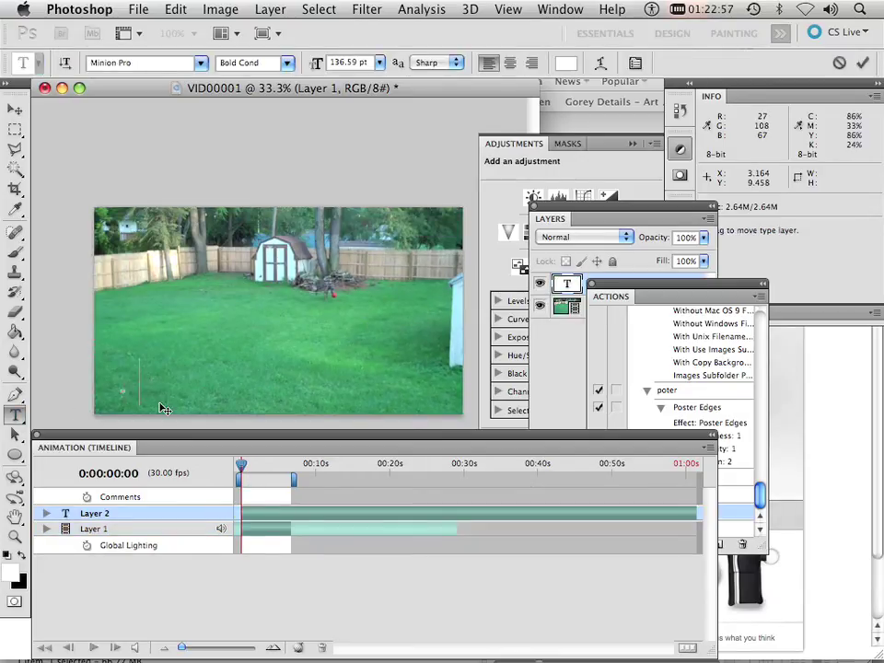
pyautogui.write('Jude')
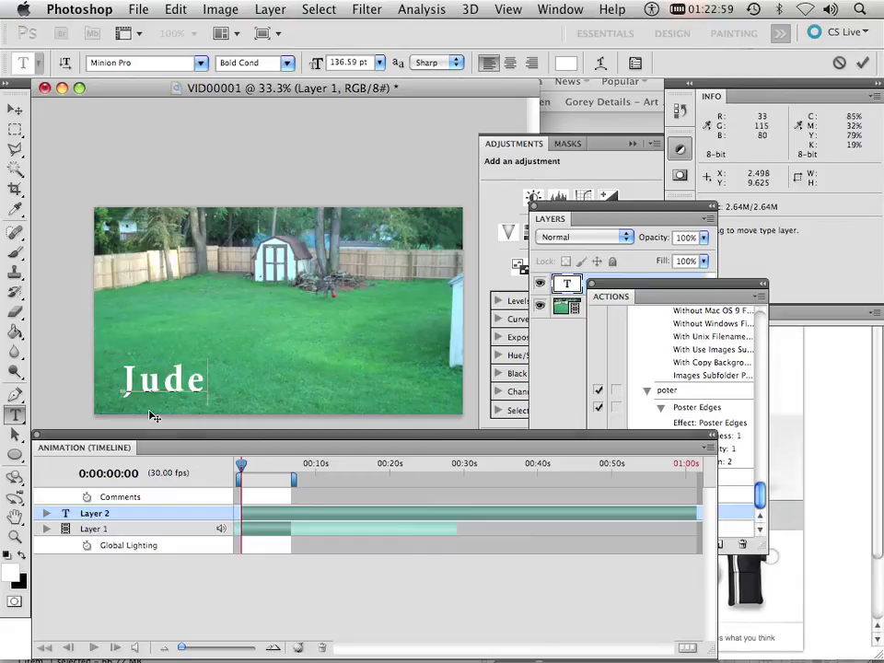
pyautogui.moveTo(249, 470); pyautogui.dragTo(266, 469)
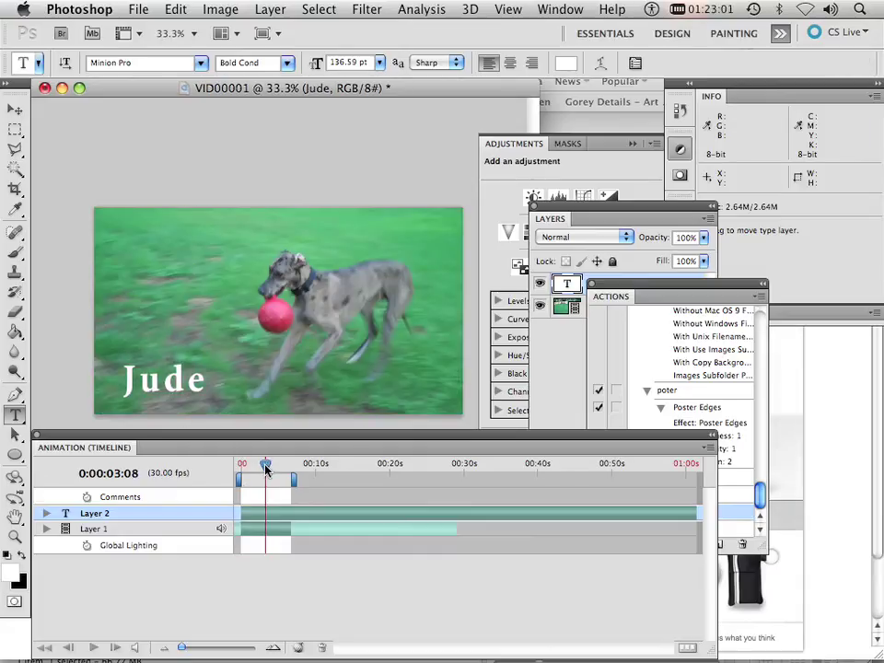
pyautogui.press('space')
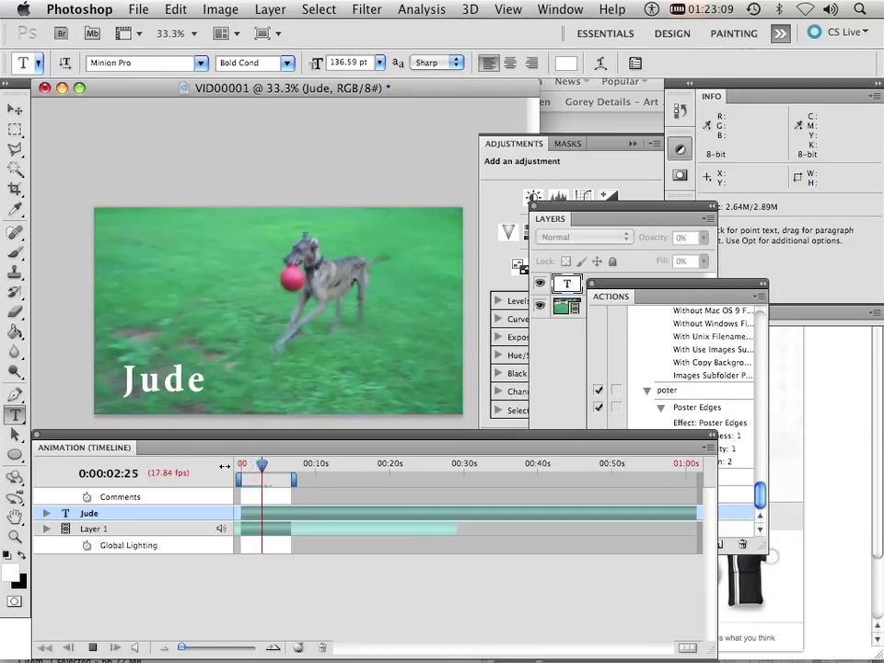
pyautogui.press('space')
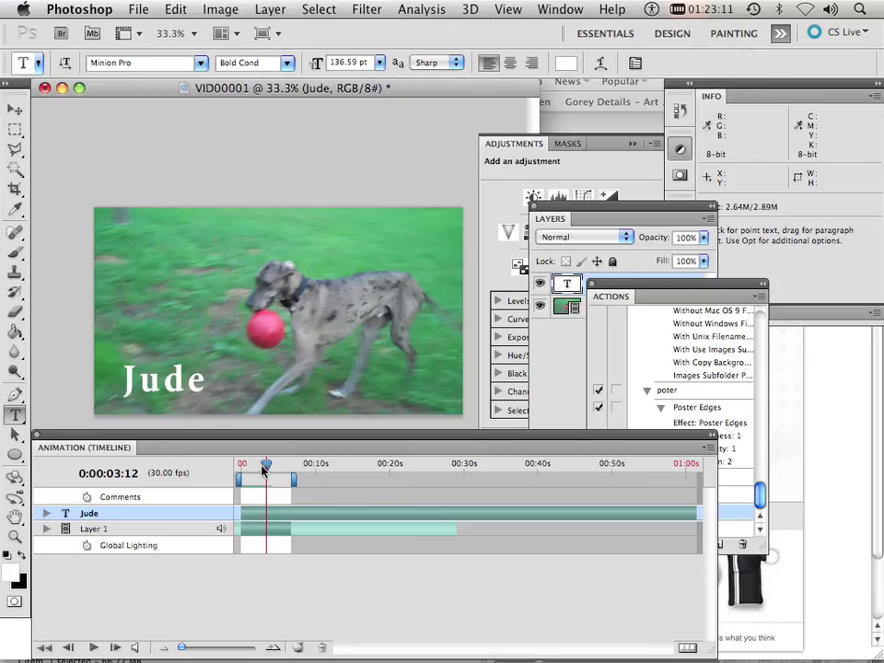
# Return to the first frame and look through the Filter menu without applying anything.
pyautogui.moveTo(264, 469); pyautogui.dragTo(241, 470)
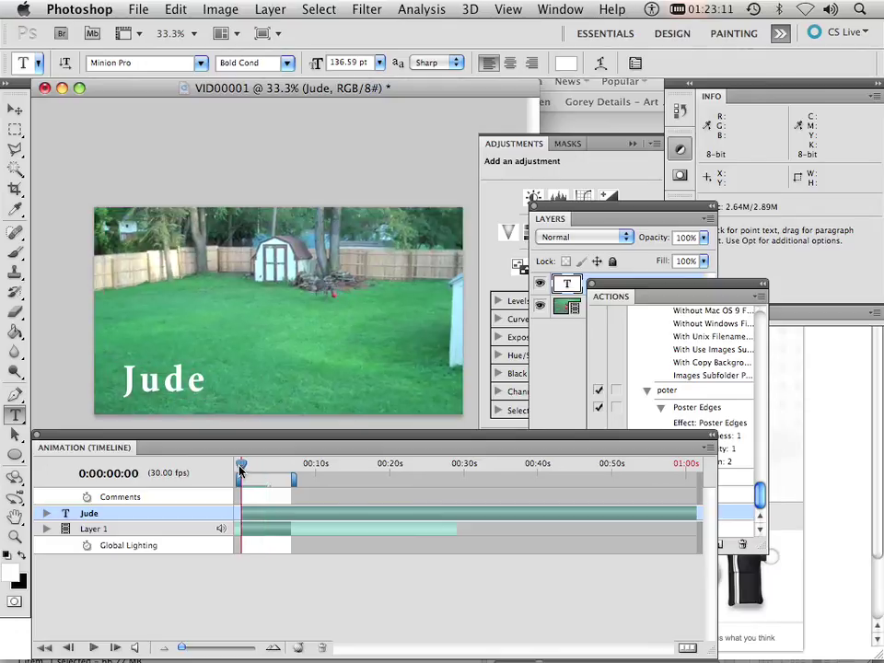
pyautogui.click(367, 9)
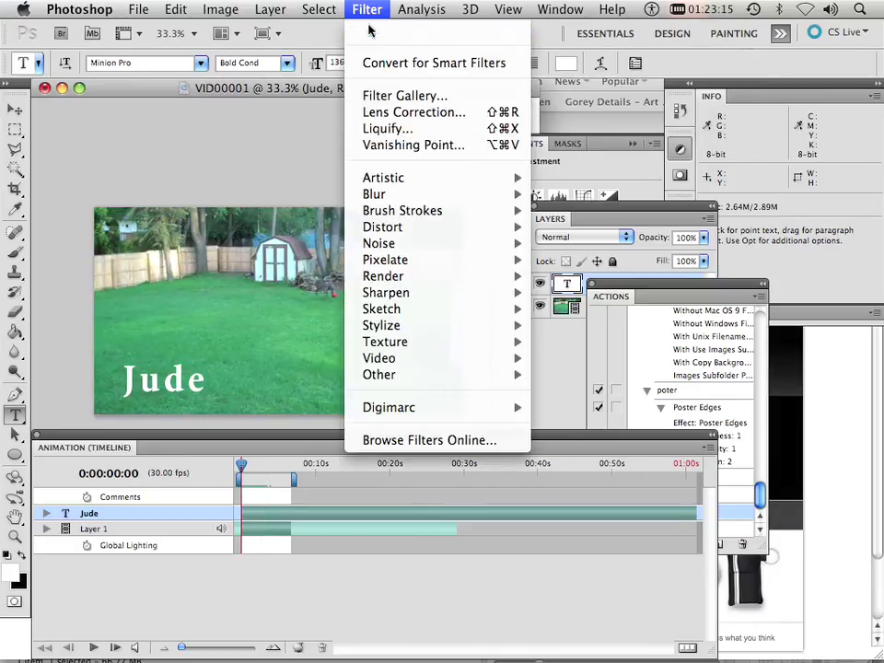
pyautogui.click(322, 302)
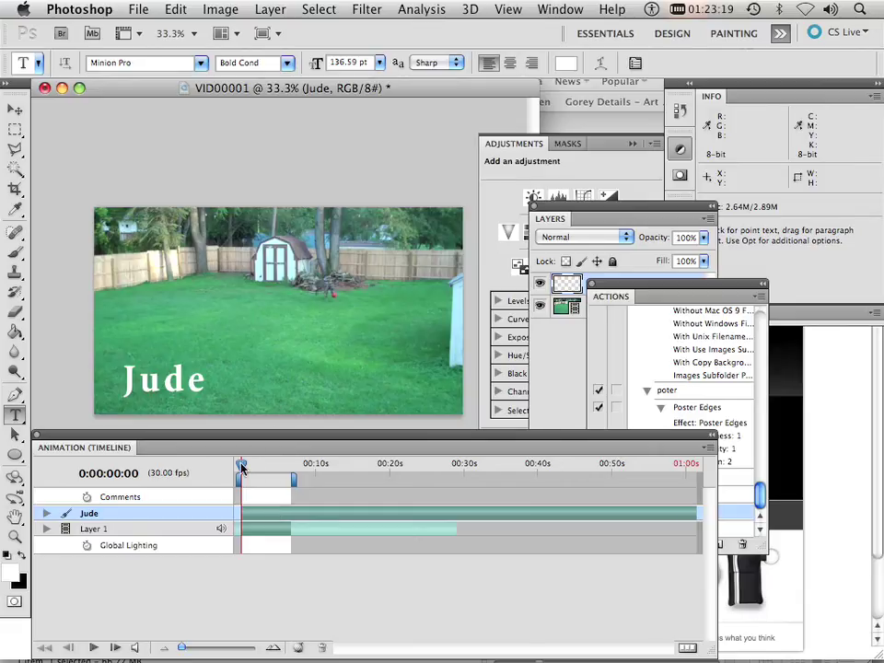
pyautogui.moveTo(242, 469); pyautogui.dragTo(242, 470)
# Undo the Watercolor filter on Layer 1 and float the Layers panel on its own.
pyautogui.click(126, 531)
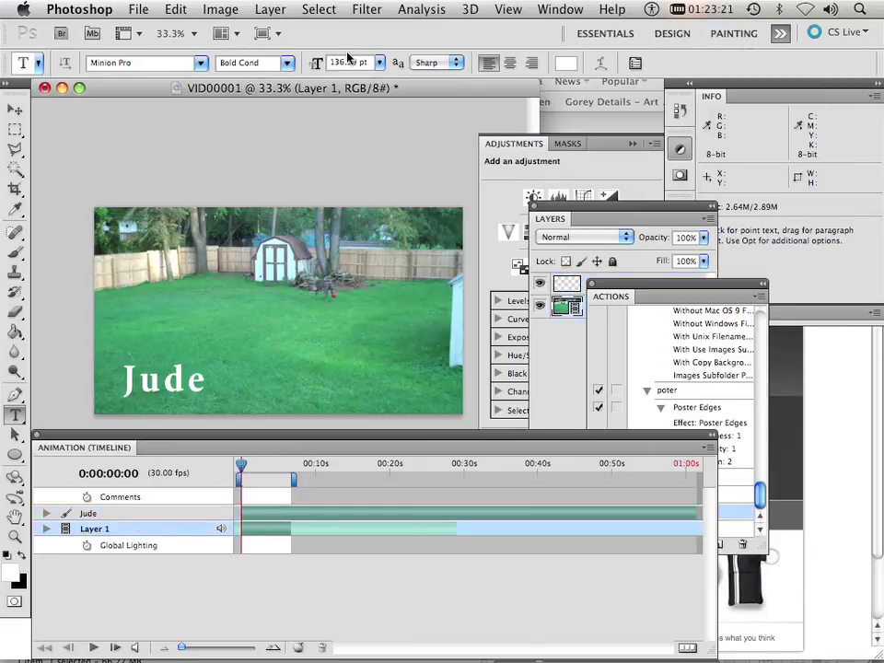
pyautogui.click(364, 9)
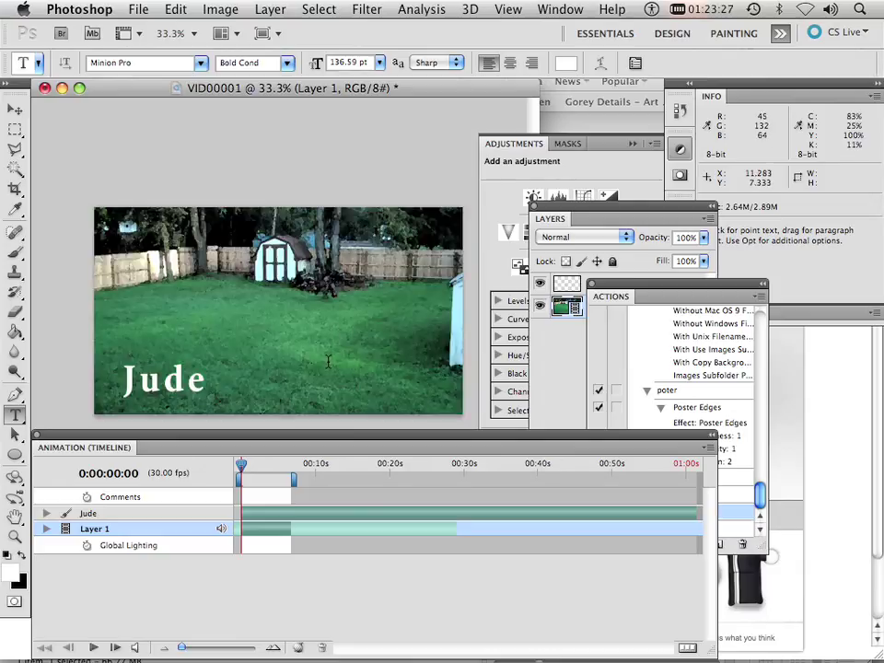
pyautogui.press('super+z')
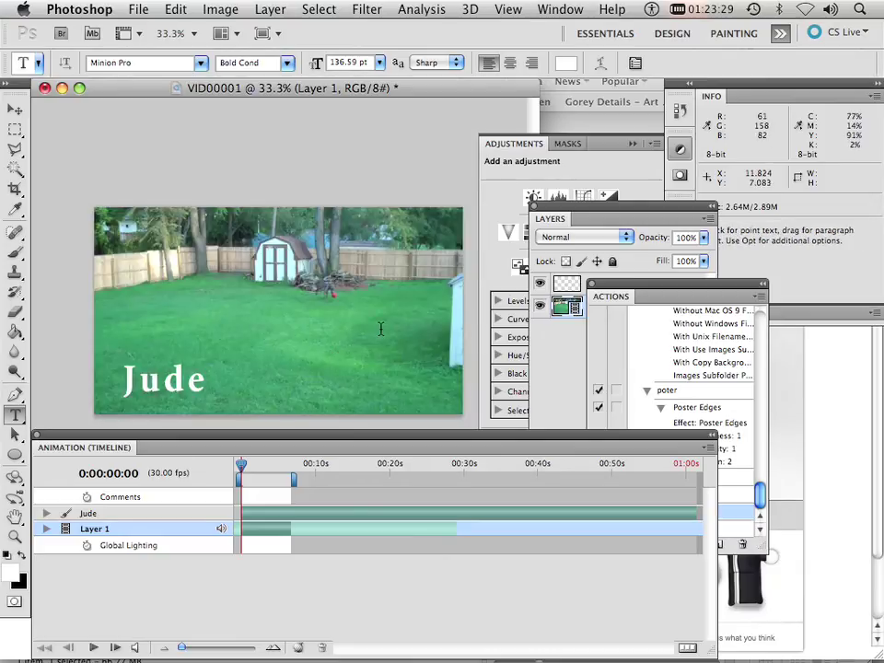
pyautogui.moveTo(561, 221); pyautogui.dragTo(413, 100)
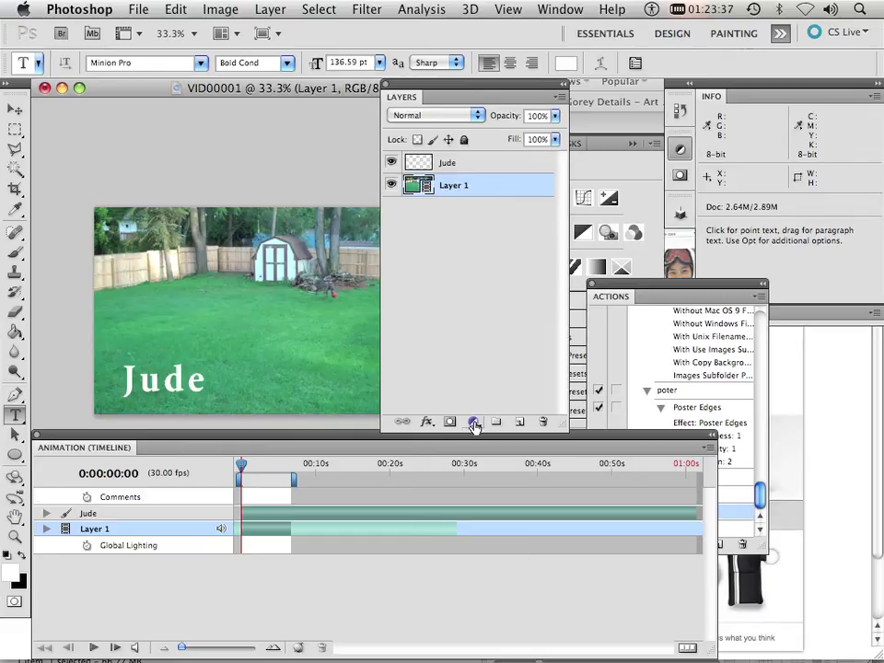
# Add an empty Layer 2 and a Posterize adjustment layer above Jude, then preview playback.
pyautogui.click(467, 165)
pyautogui.click(516, 422)
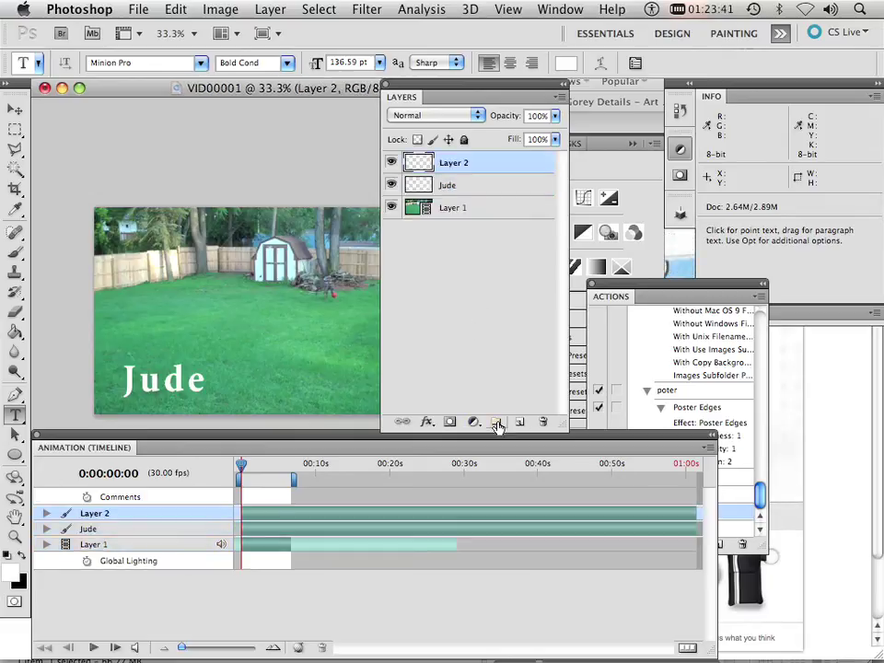
pyautogui.click(475, 422)
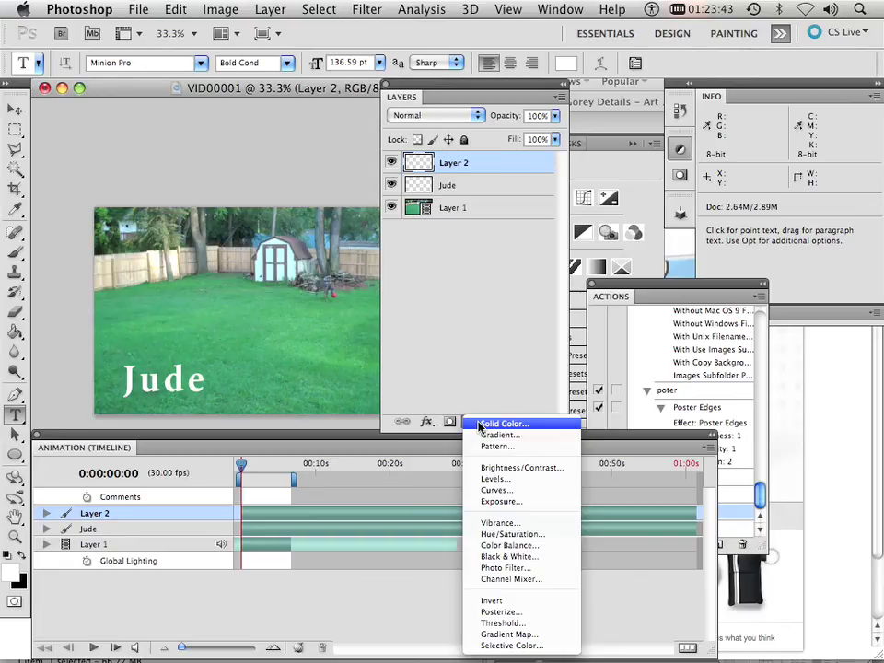
pyautogui.click(490, 613)
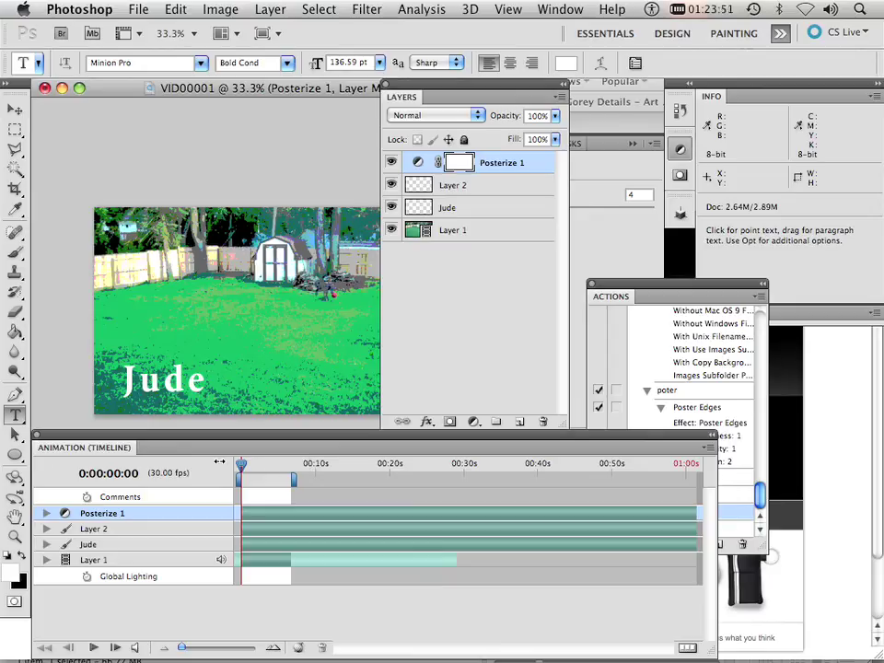
pyautogui.press('space')
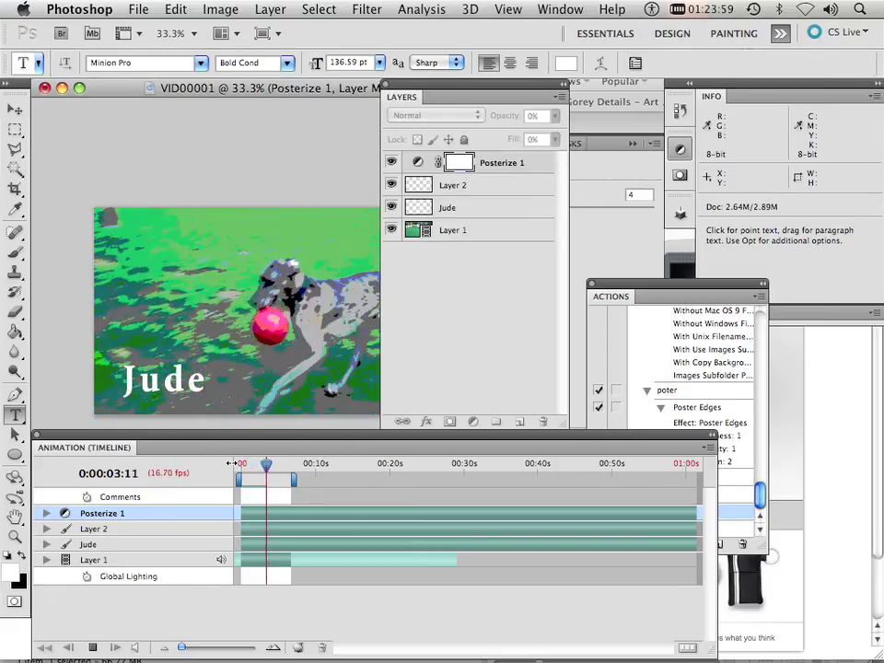
pyautogui.press('space')
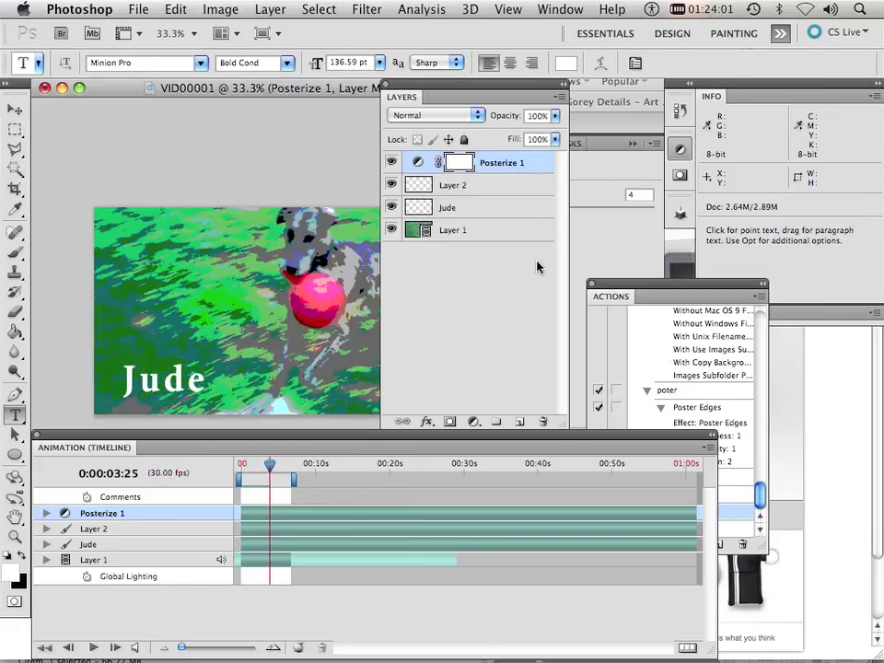
# Raise the Posterize levels from 4 to 14 and replay the clip from the start.
pyautogui.click(590, 227)
pyautogui.moveTo(489, 216); pyautogui.dragTo(496, 214)
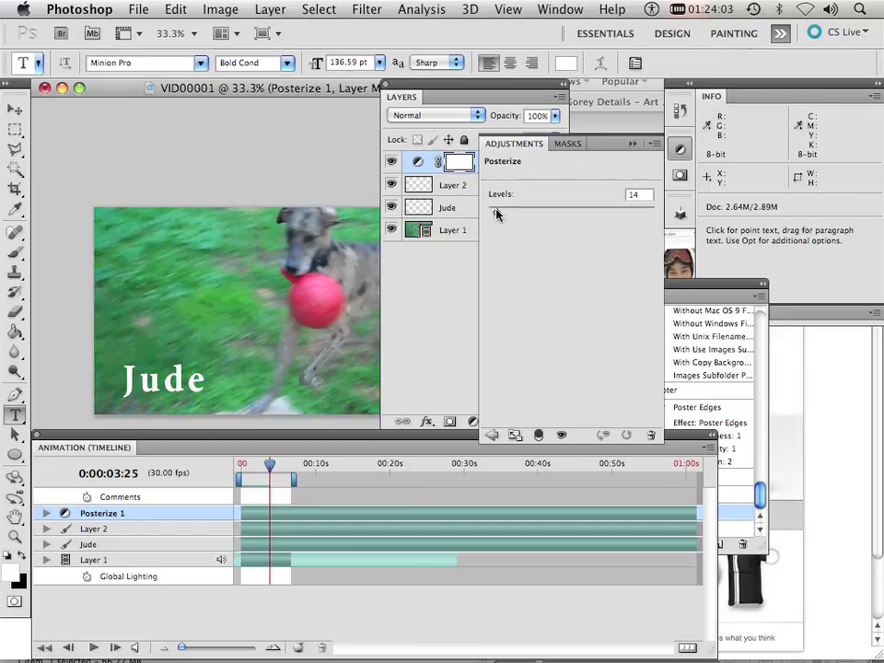
pyautogui.moveTo(269, 465); pyautogui.dragTo(240, 469)
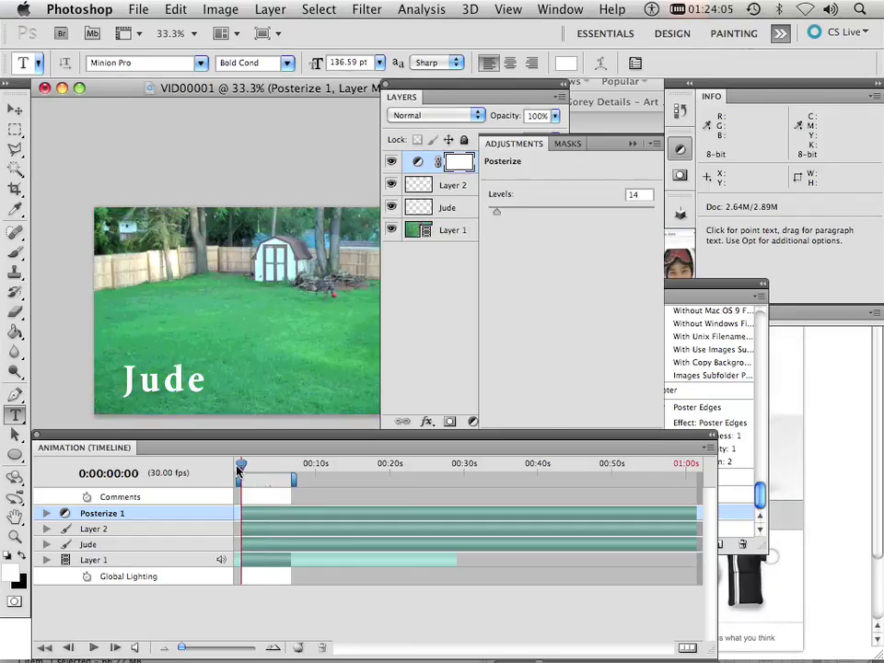
pyautogui.press('space')
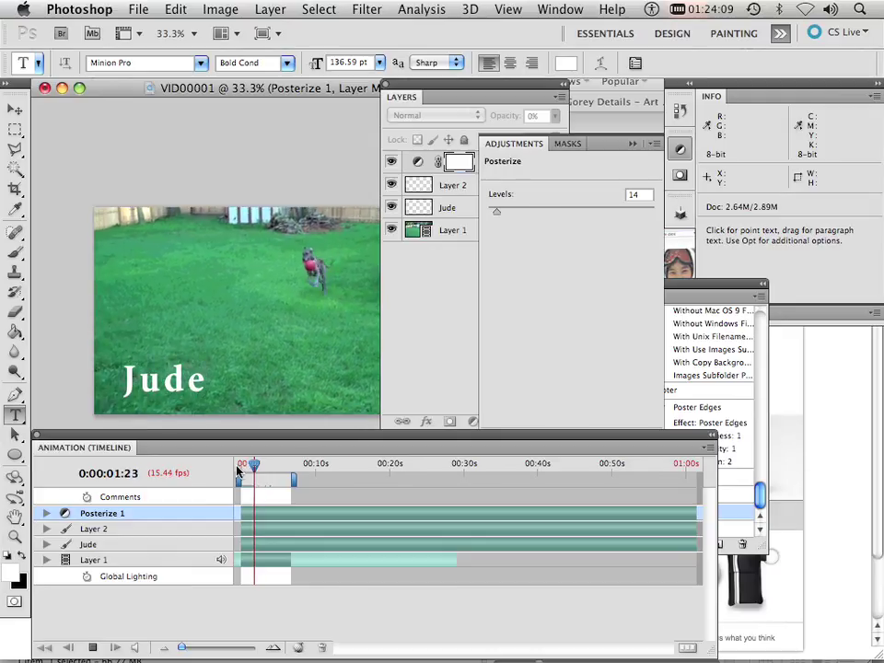
pyautogui.press('space')
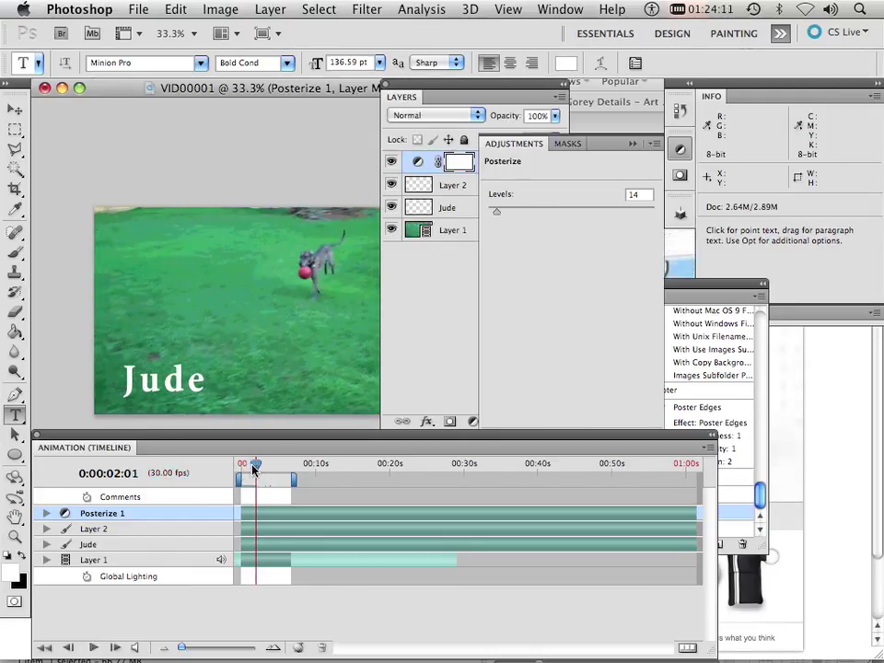
pyautogui.moveTo(255, 469); pyautogui.dragTo(245, 470)
pyautogui.click(432, 298)
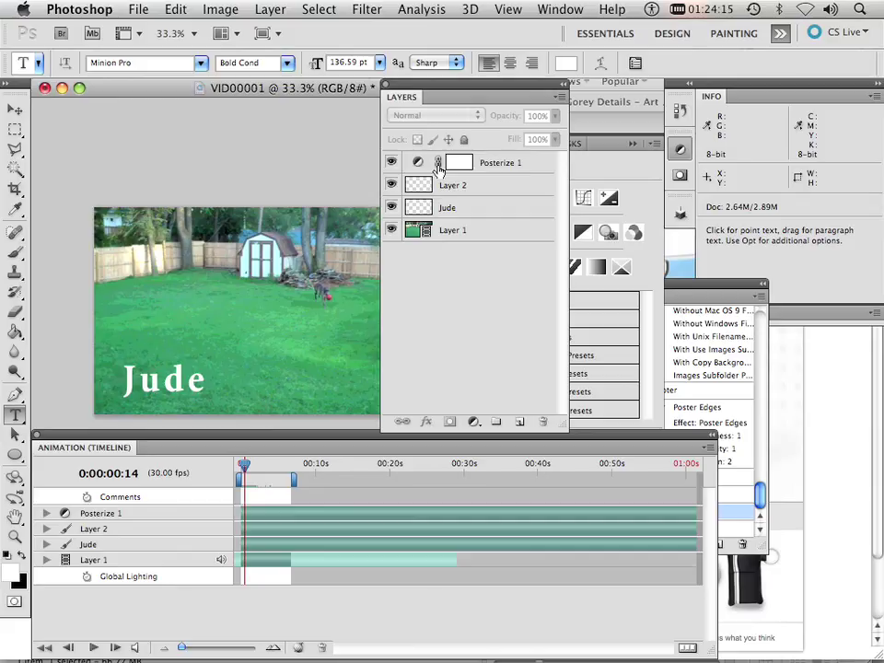
# Add a Black & White layer above Posterize 1 with Greens at 104 and preview playback.
pyautogui.click(475, 163)
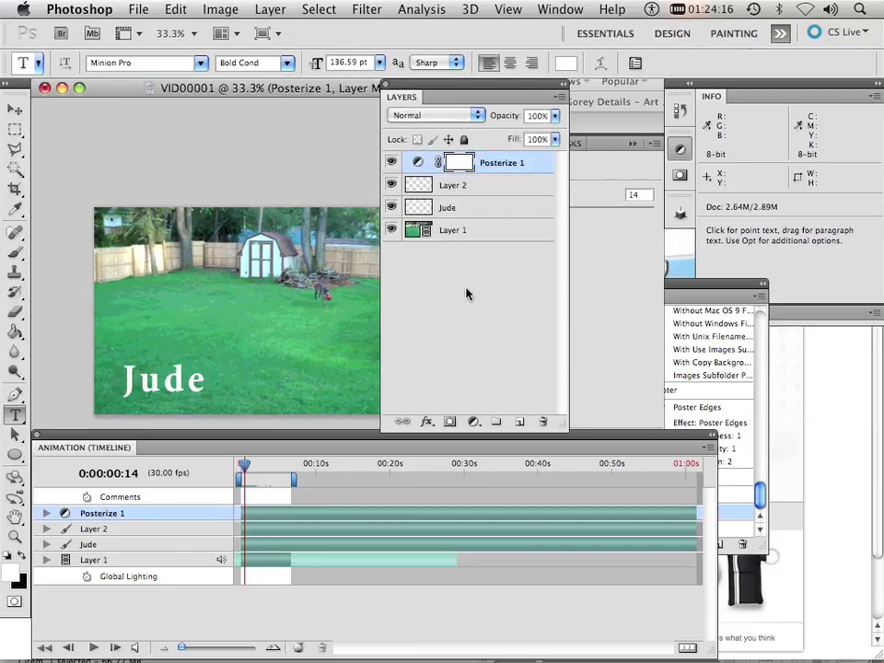
pyautogui.click(473, 423)
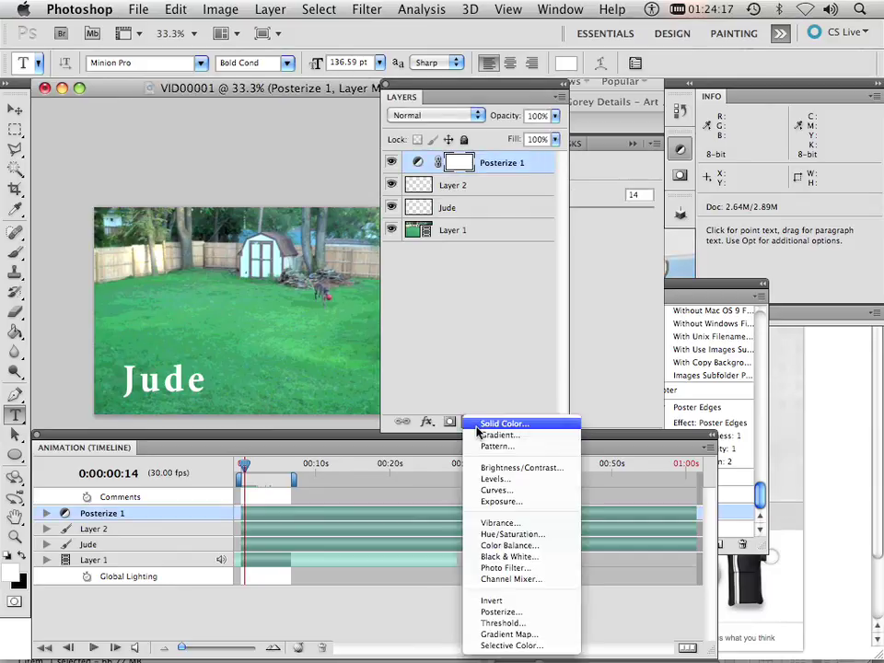
pyautogui.click(512, 557)
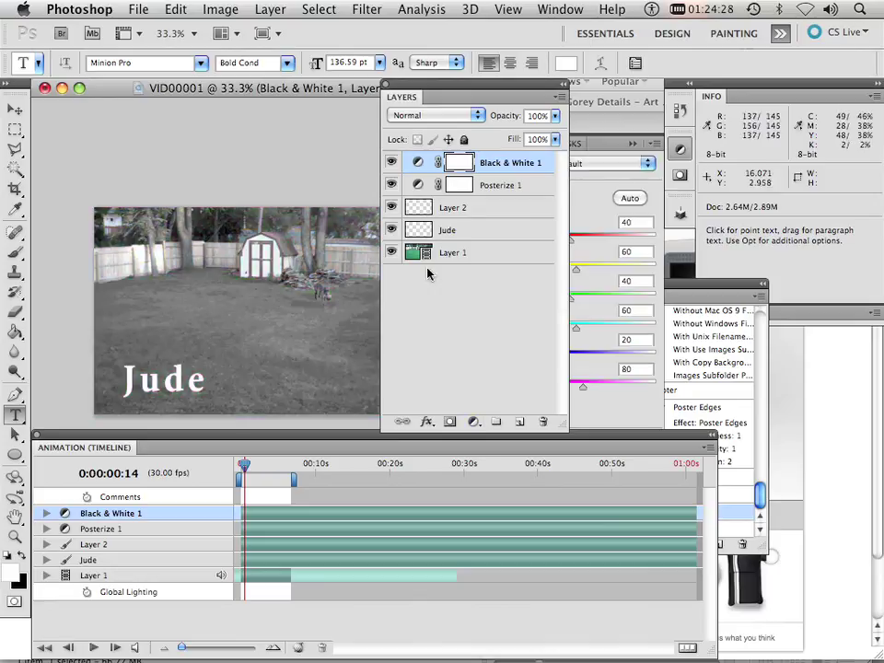
pyautogui.click(598, 191)
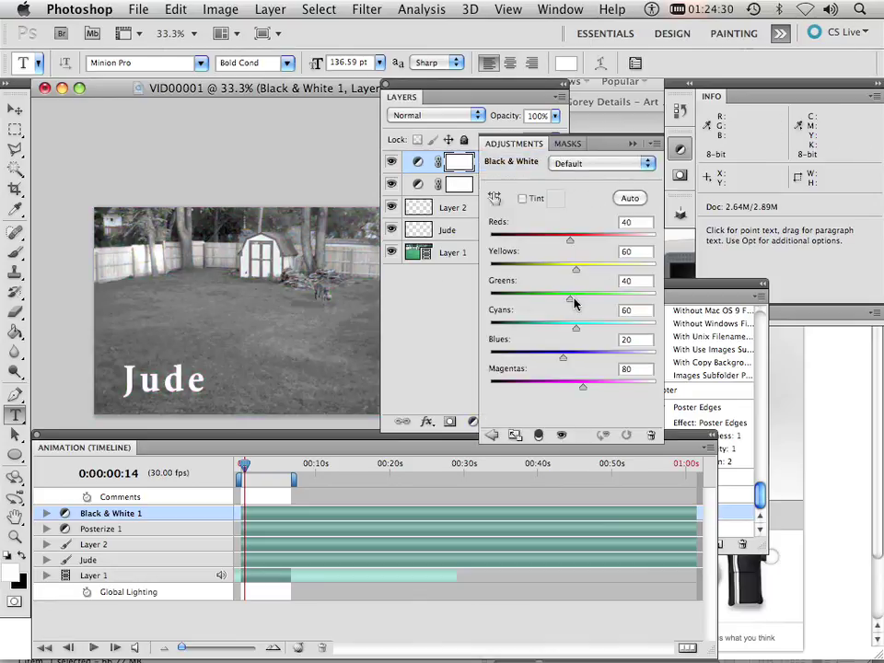
pyautogui.moveTo(572, 302); pyautogui.dragTo(584, 304)
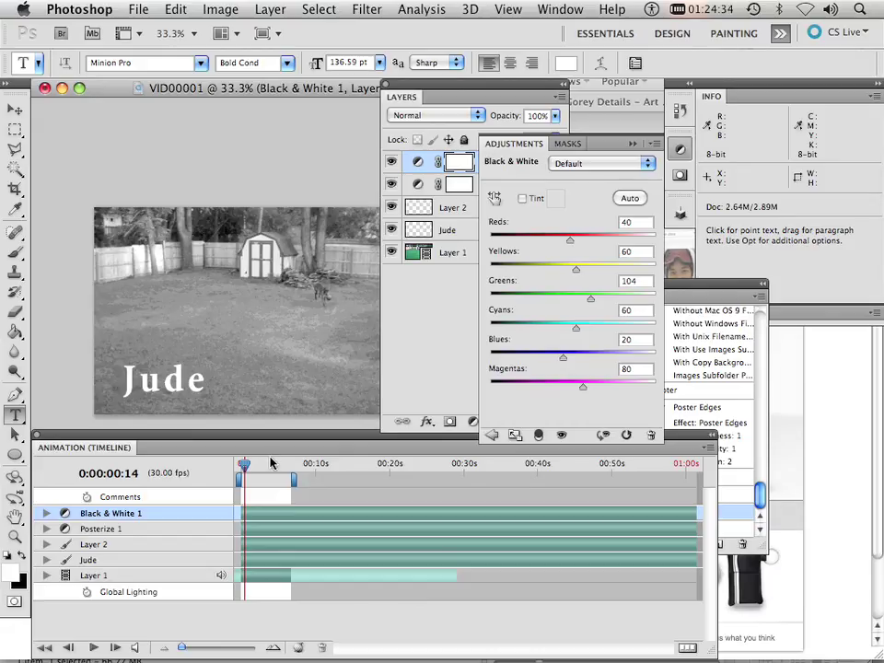
pyautogui.moveTo(272, 464); pyautogui.dragTo(246, 467)
pyautogui.press('space')
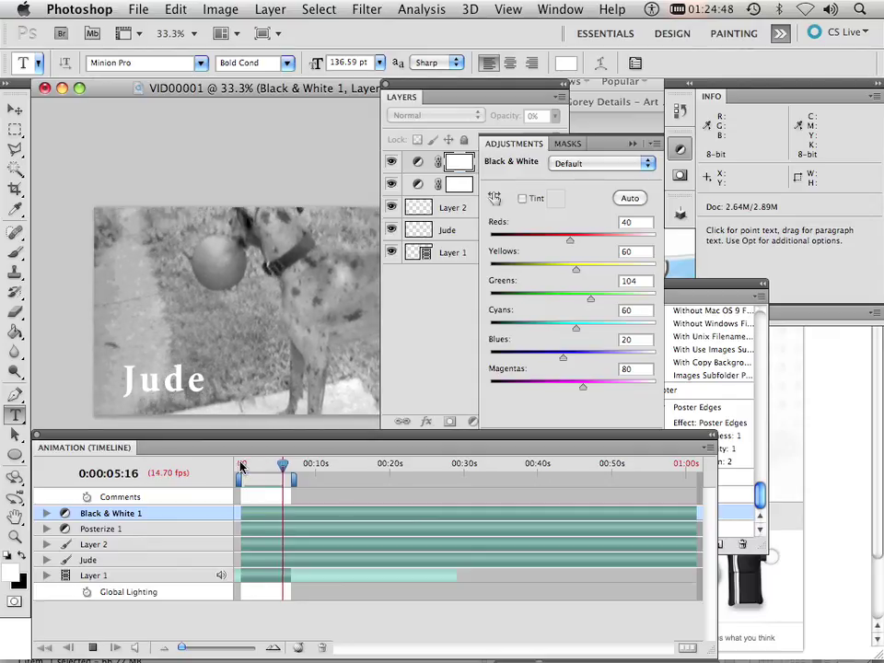
pyautogui.press('space')
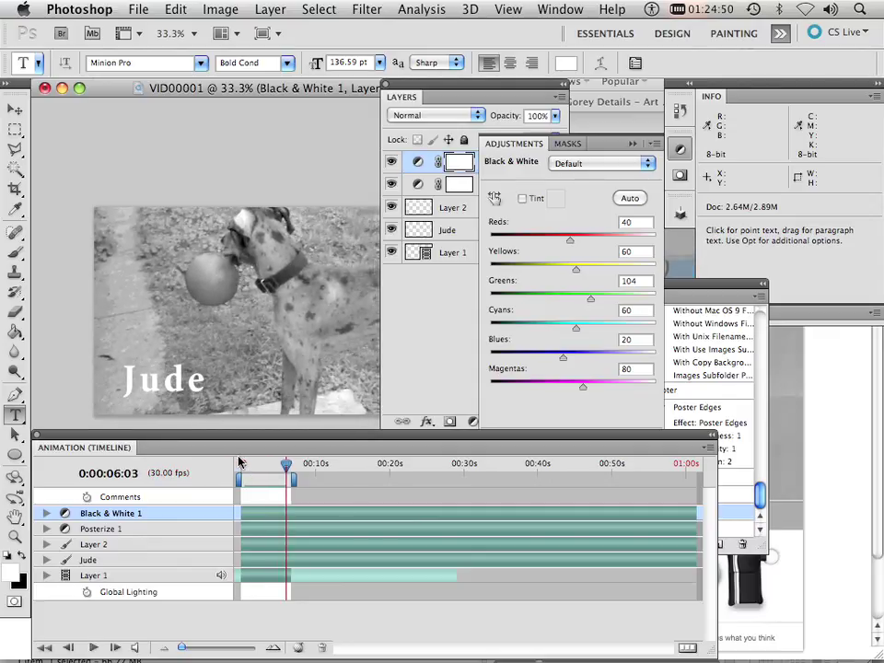
# Start Render Video and accept the QuickTime movie settings unchanged.
pyautogui.click(139, 9)
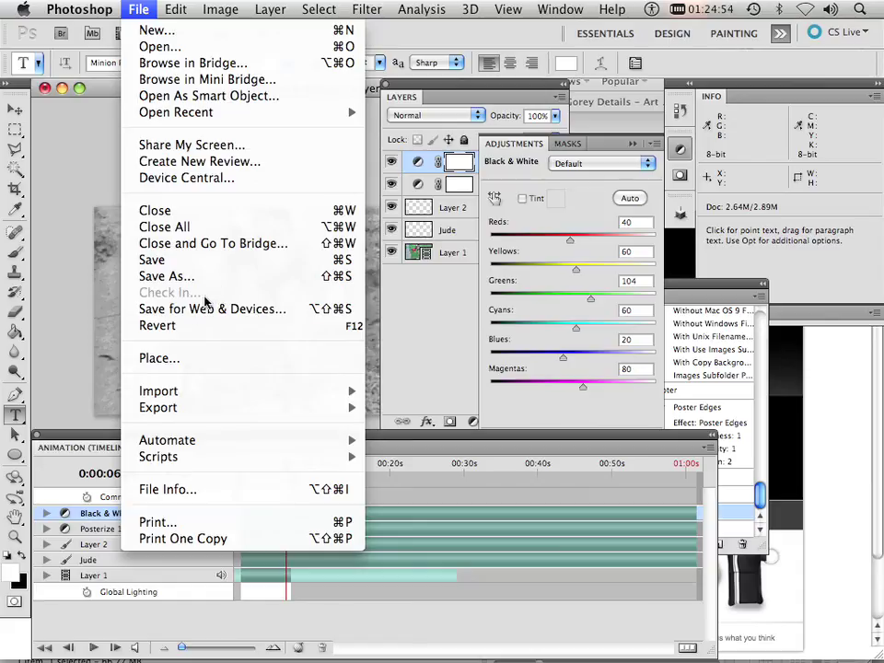
pyautogui.moveTo(161, 407)
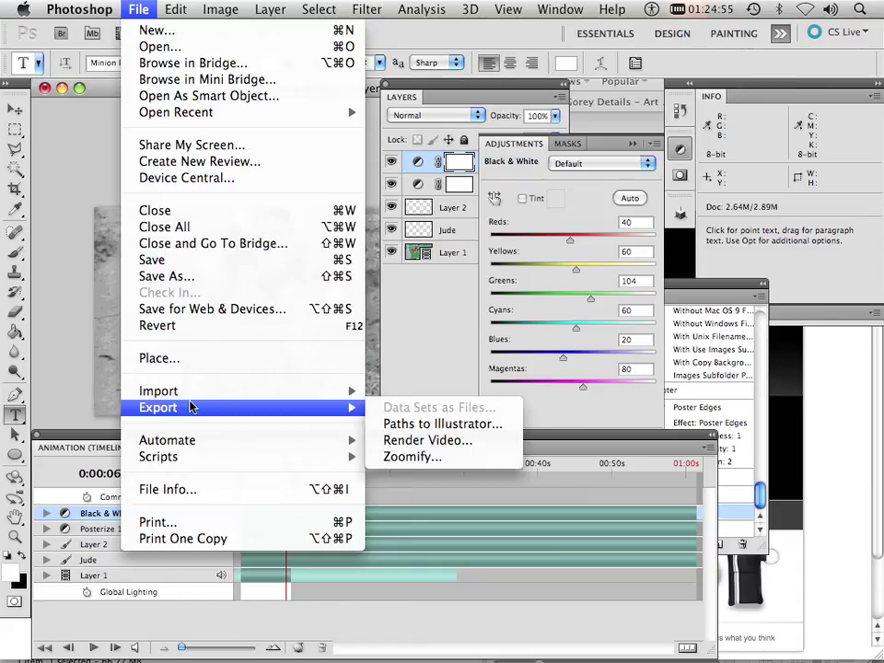
pyautogui.click(428, 441)
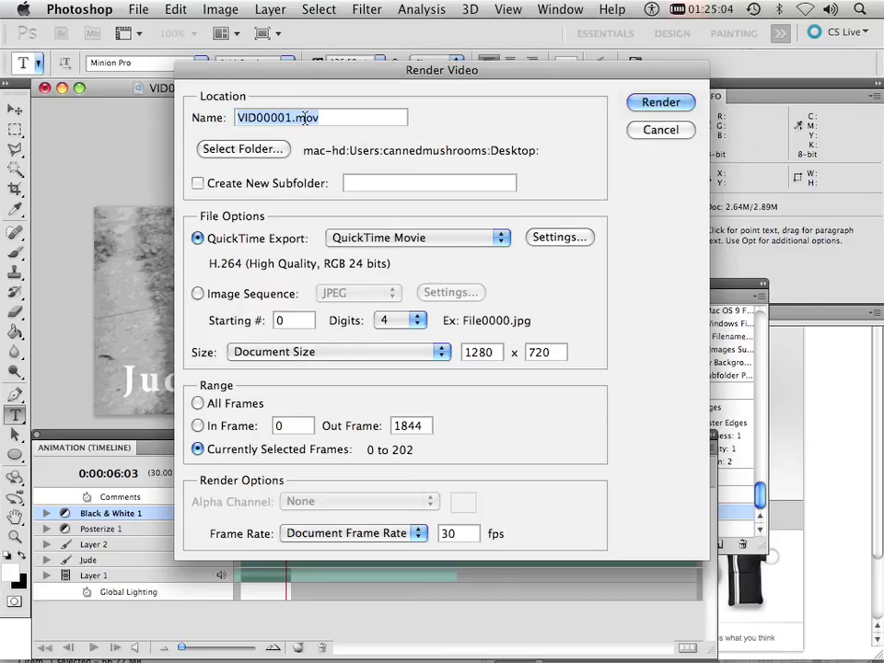
pyautogui.click(534, 237)
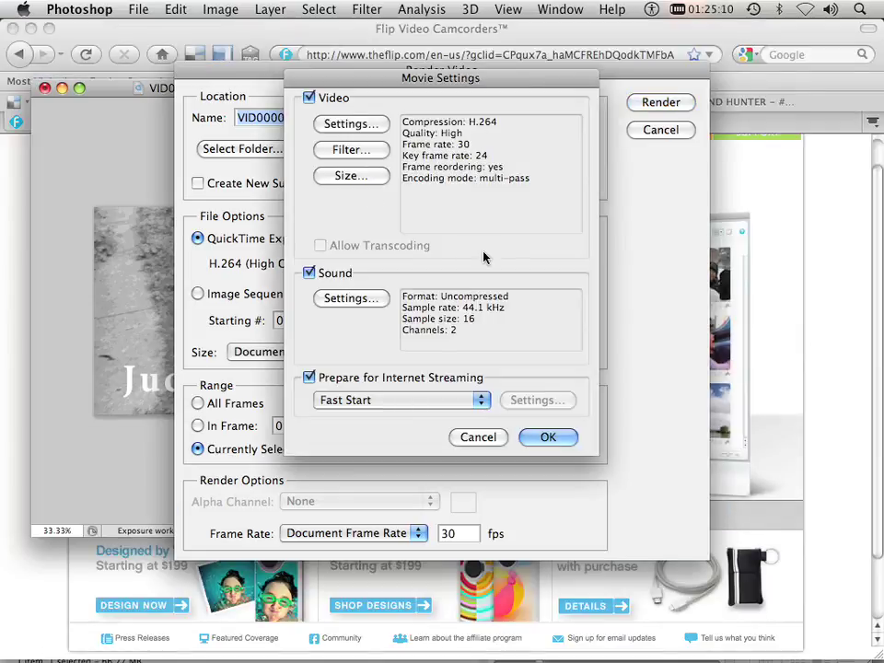
pyautogui.click(537, 437)
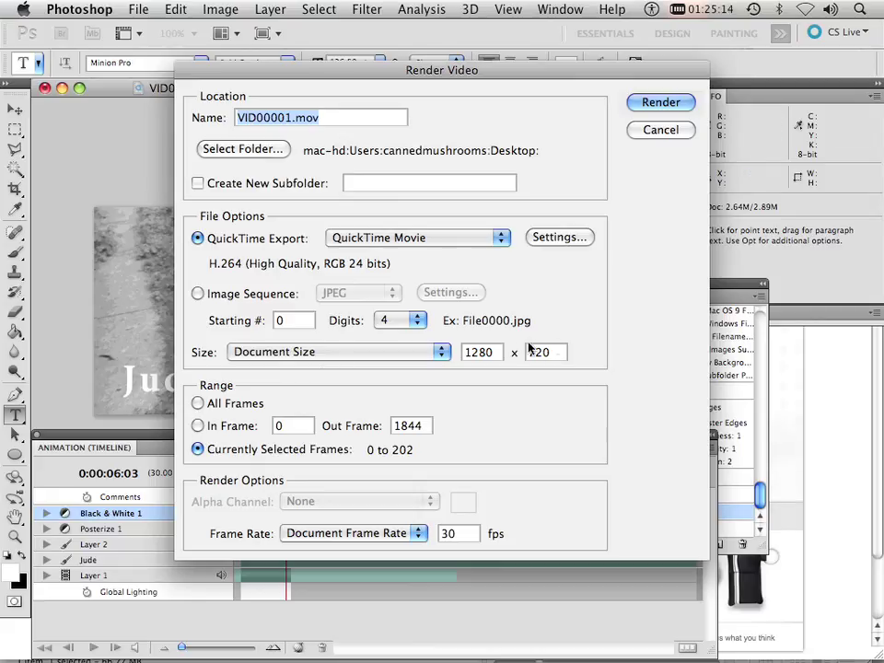
# Keep the output at Document Size (1280 × 720) and render VID00001.mov.
pyautogui.click(444, 357)
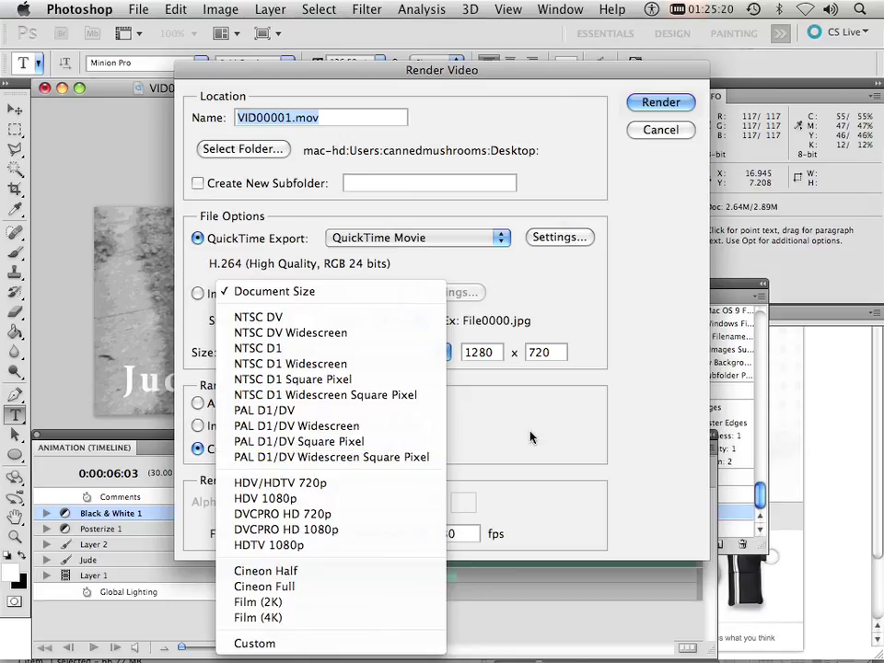
pyautogui.click(491, 389)
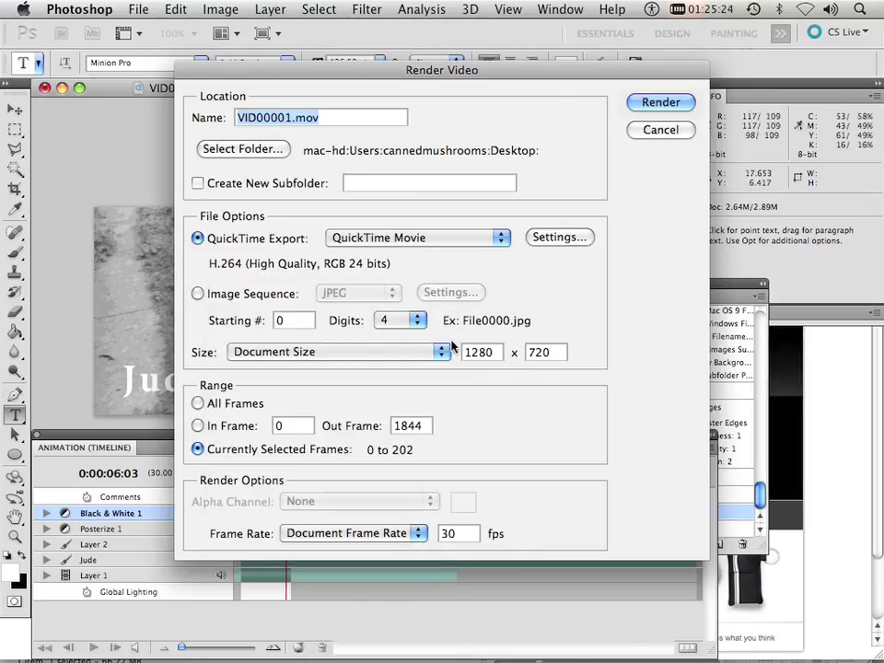
pyautogui.click(659, 102)
# Replace the existing VID00001.mov and let the export progress run.
pyautogui.click(578, 263)
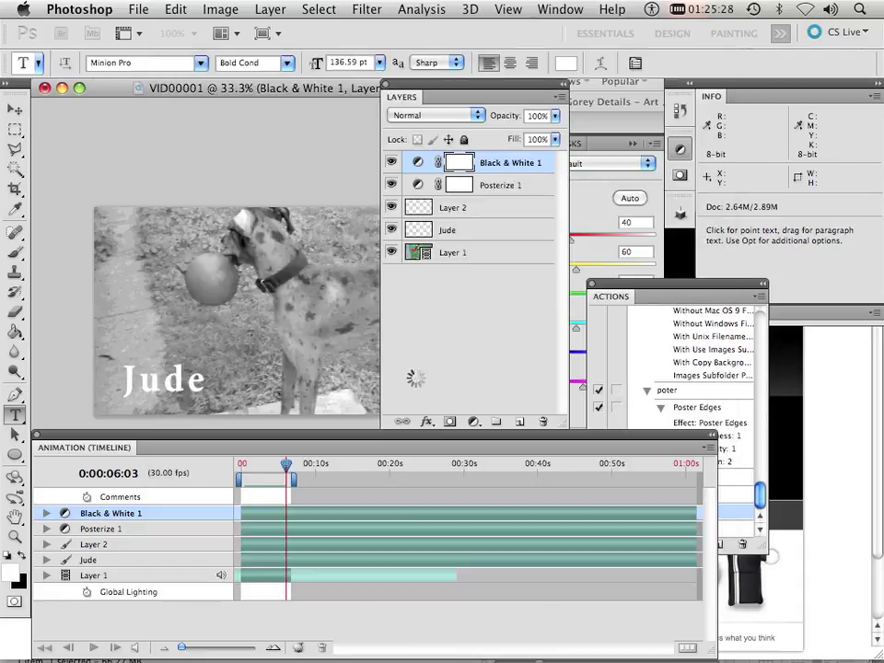